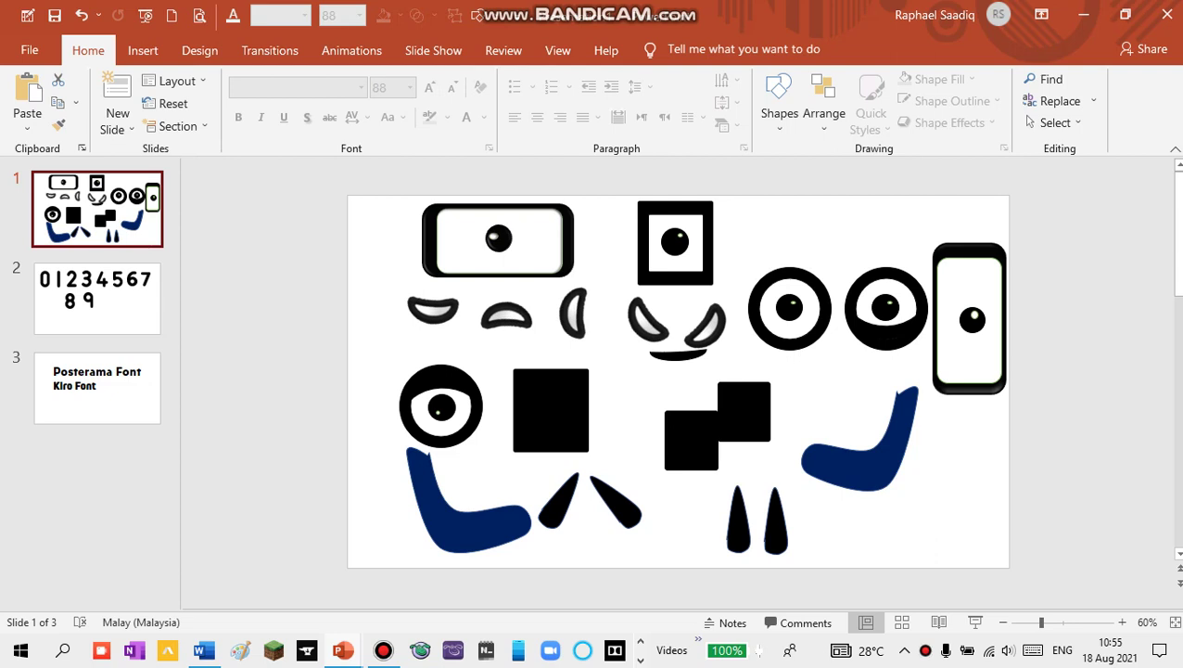
# Step: Switch to slide 2, which shows the digits 0 through 9
pyautogui.click(97, 297)
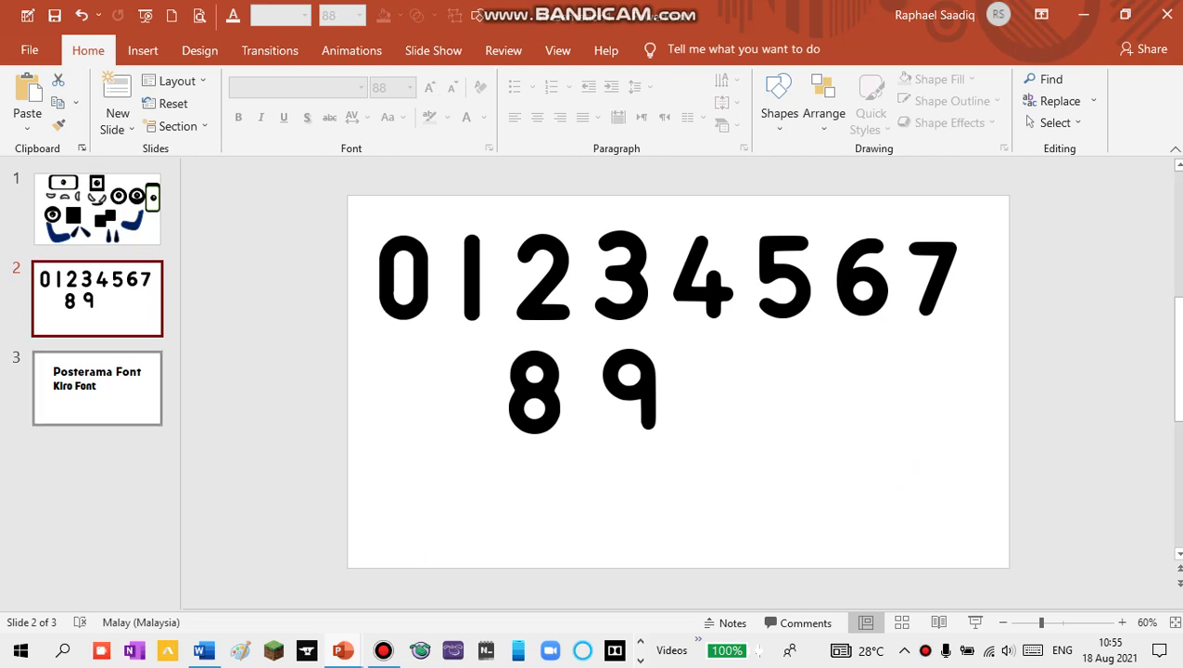
# Step: Switch to slide 3, titled 'Posterama Font' and 'Kiro Font'
pyautogui.click(98, 387)
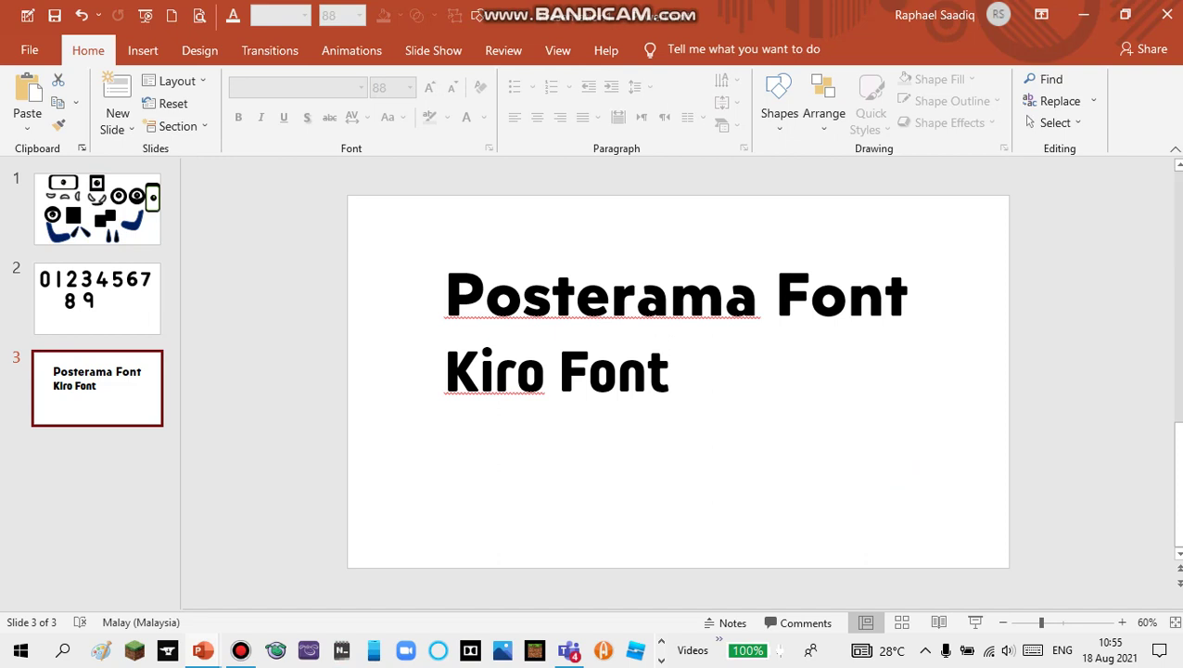
# Step: Return to slide 1 with the eye, mouth, arm and feet shapes
pyautogui.click(96, 207)
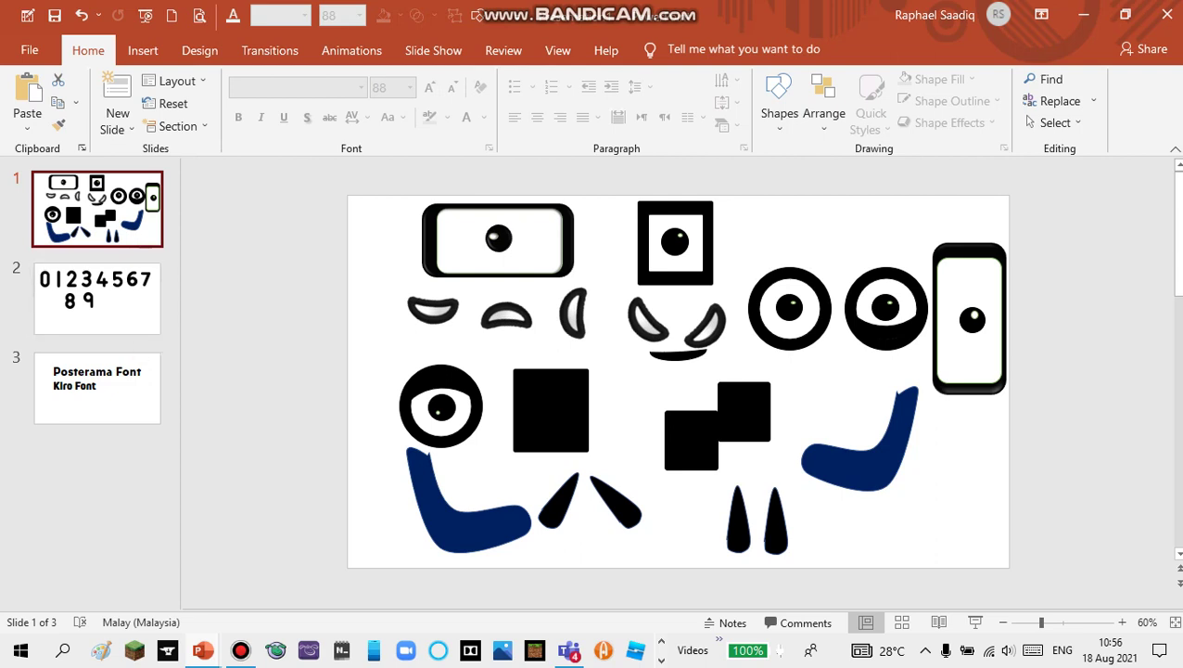
# Step: Step through the digits slide to the Posterama and Kiro Font slide
pyautogui.click(97, 297)
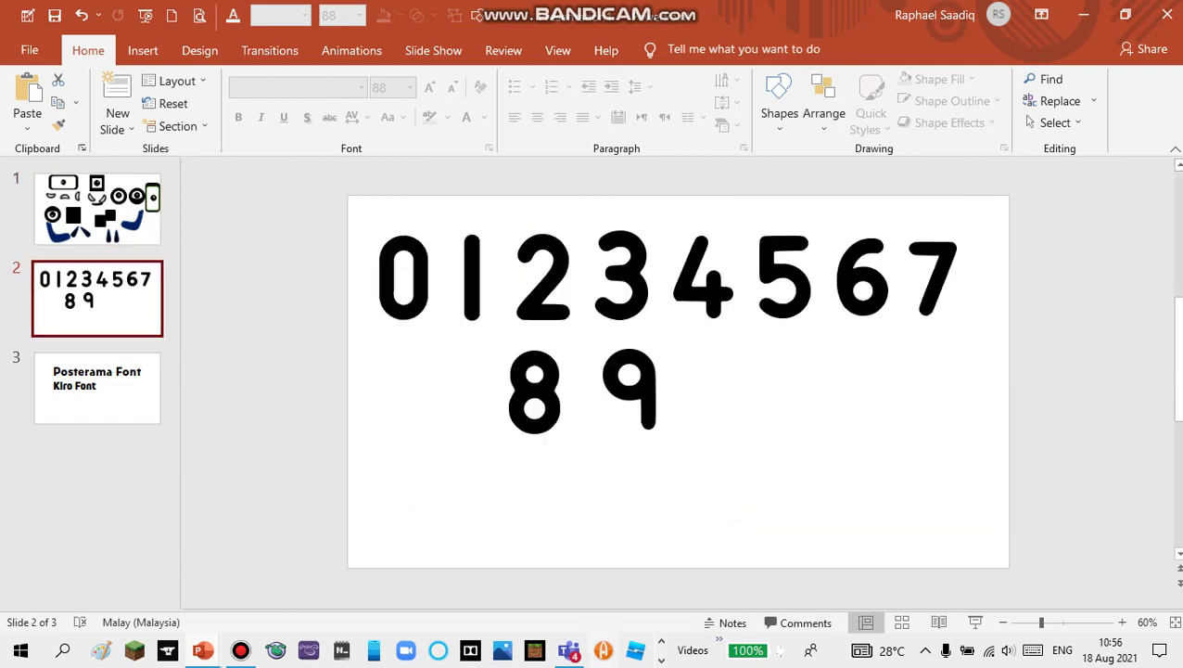
pyautogui.click(98, 388)
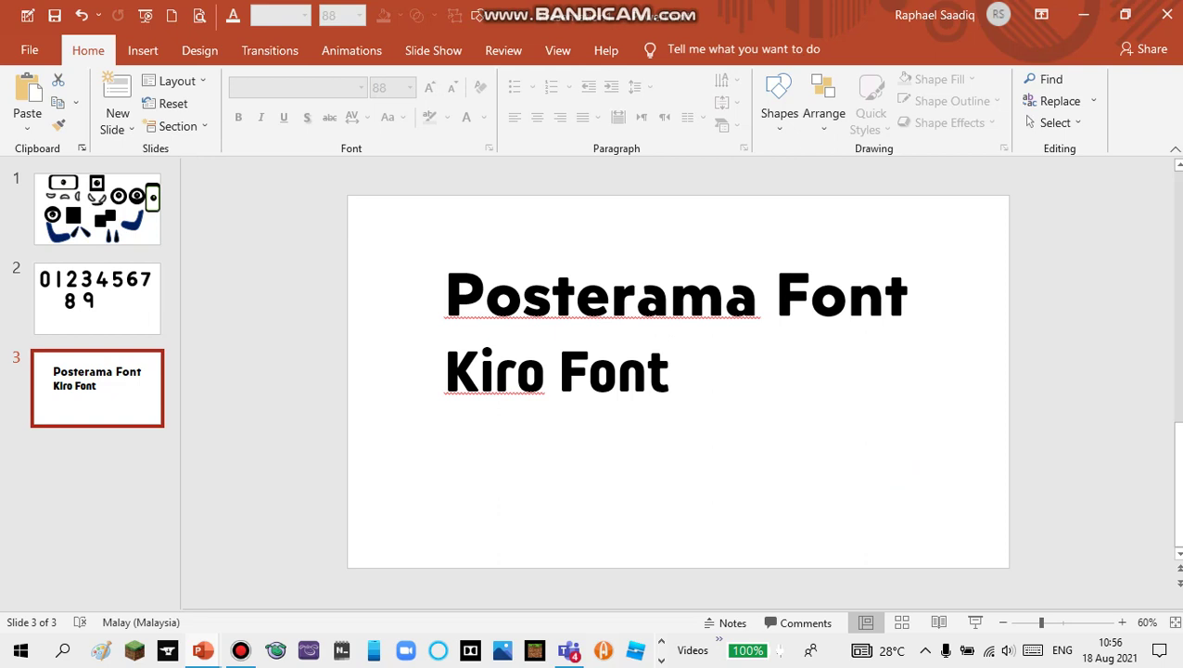